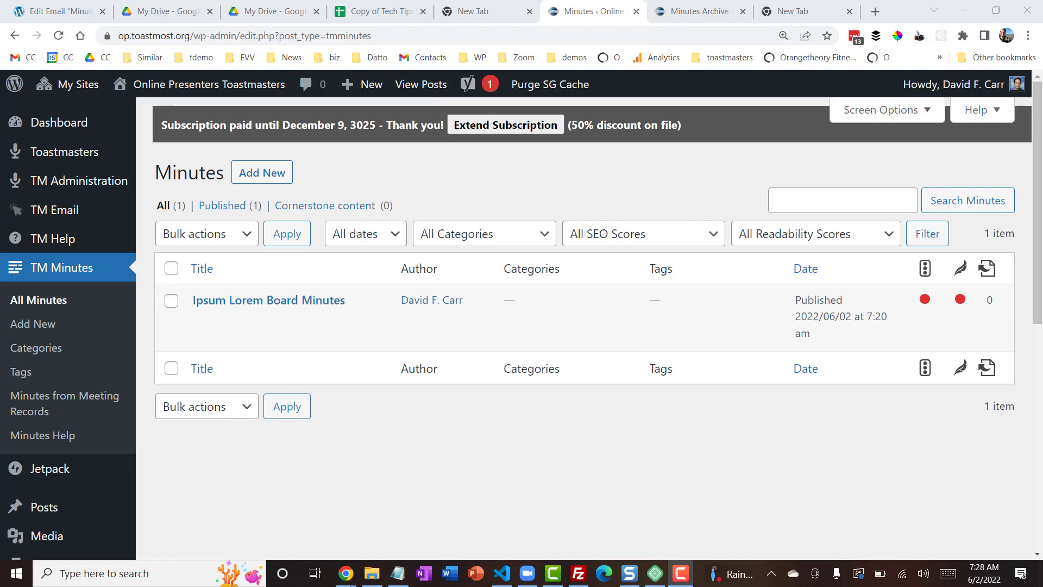
- View the Test Minutes Document in the minutes archive both as a logged-in member and in an incognito window
left_click(688, 12)
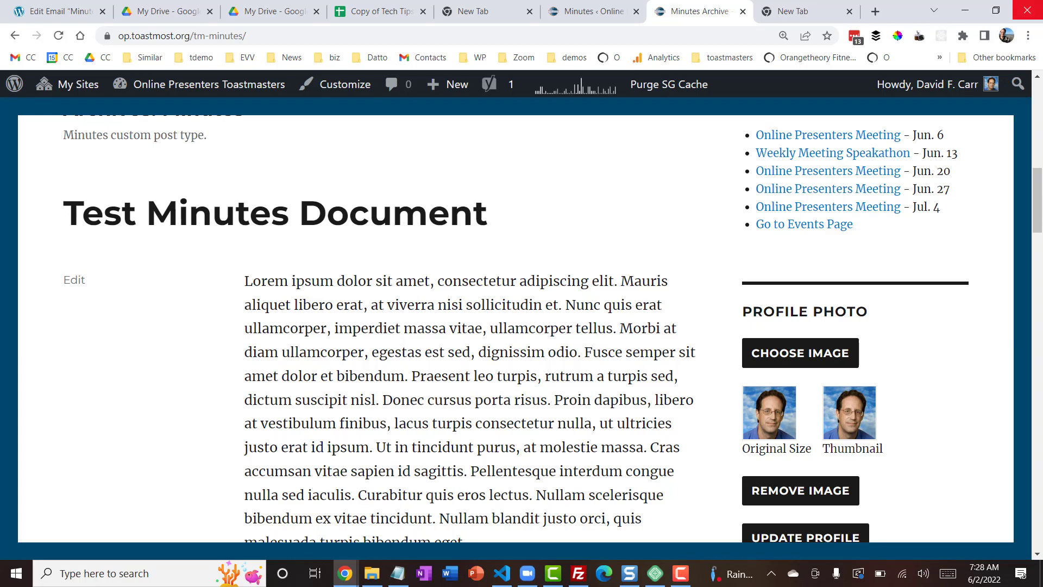
left_click_drag(1042, 136, 364, 45)
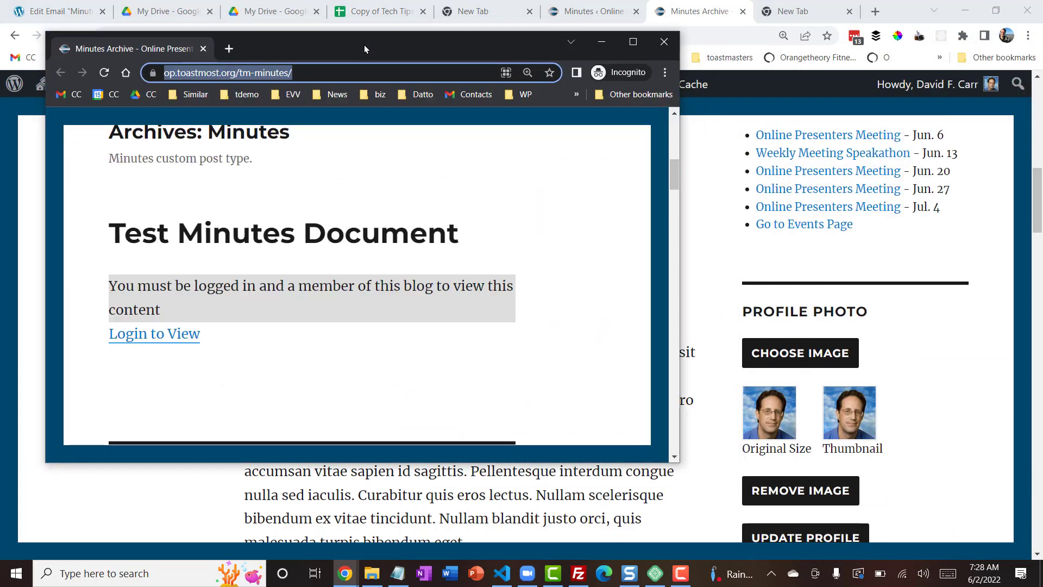
left_click(600, 43)
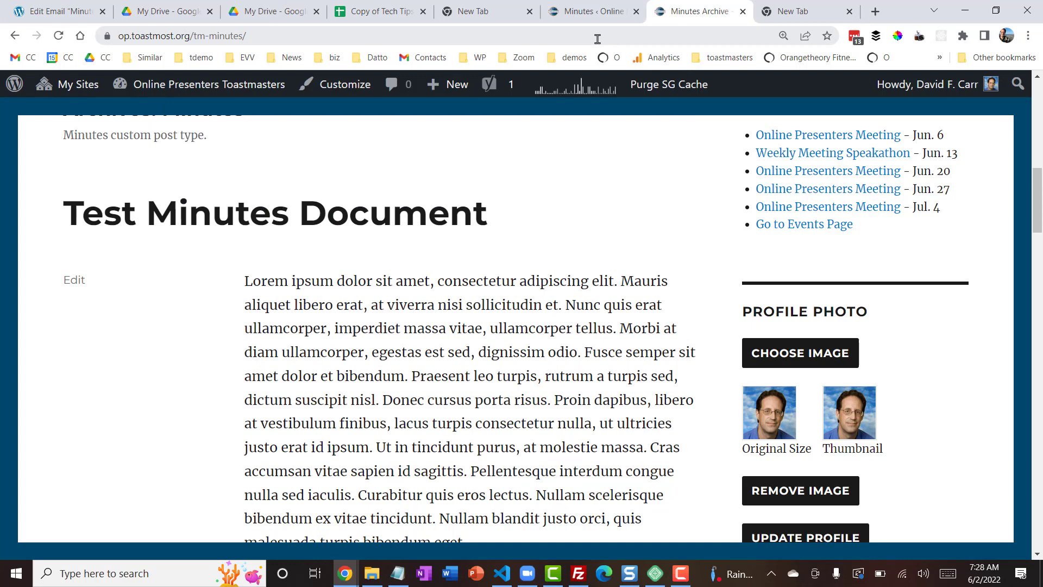
left_click(807, 13)
left_click(698, 11)
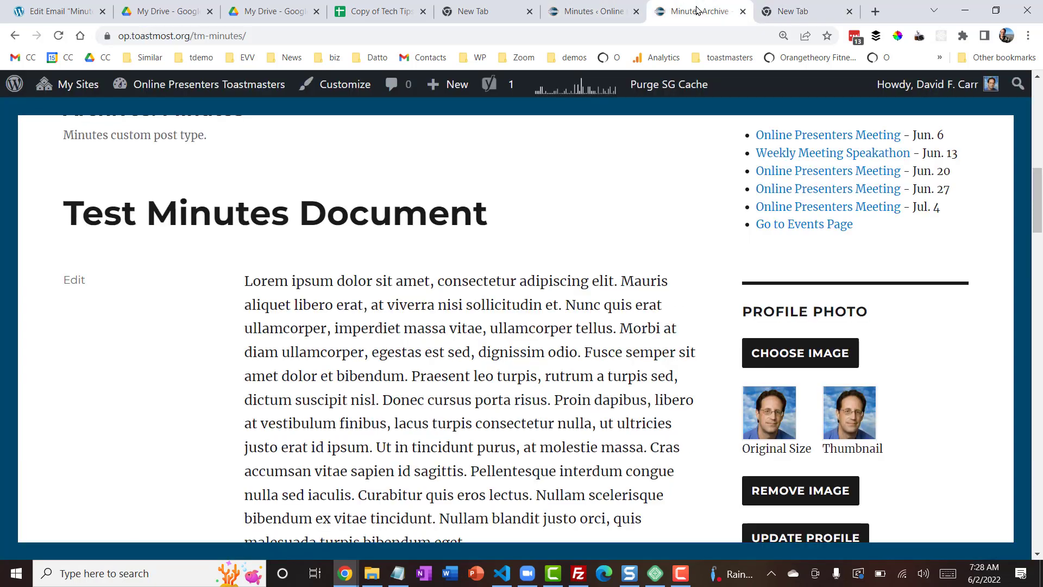
- Go to the Online Presenters Toastmasters dashboard and start a new TM Minutes item
mouse_move(212, 84)
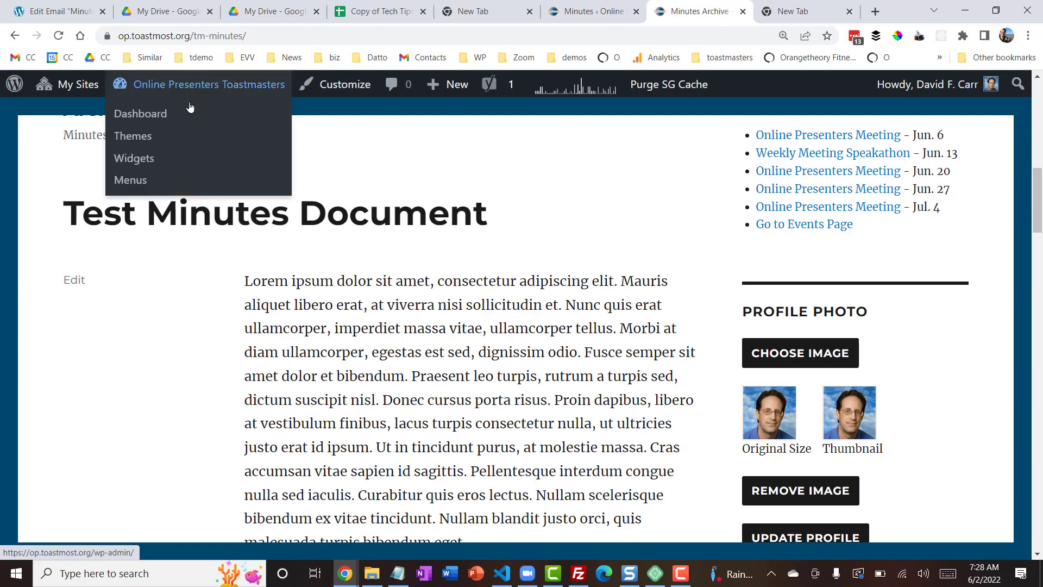
left_click(140, 114)
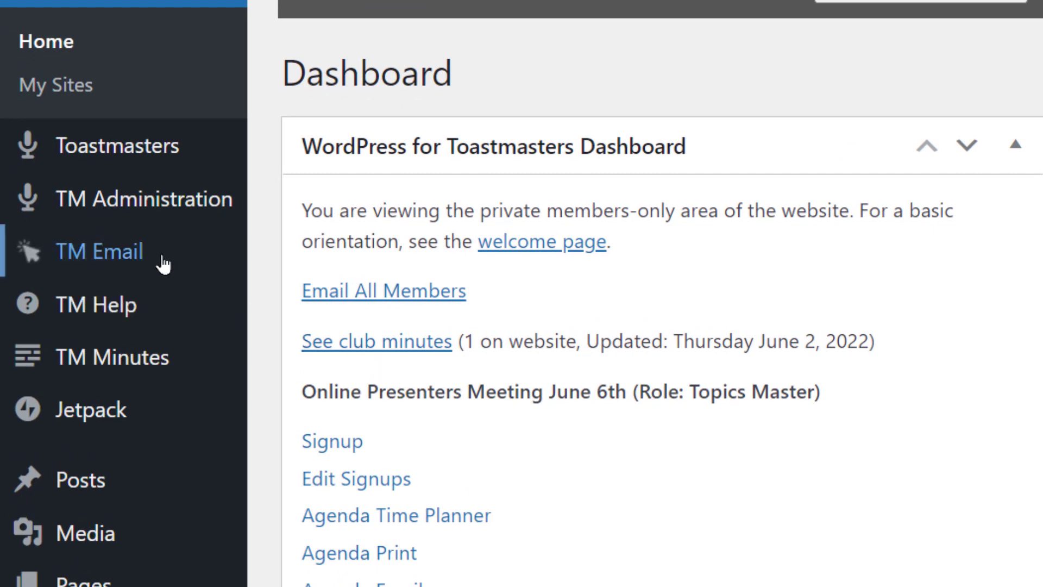
mouse_move(140, 252)
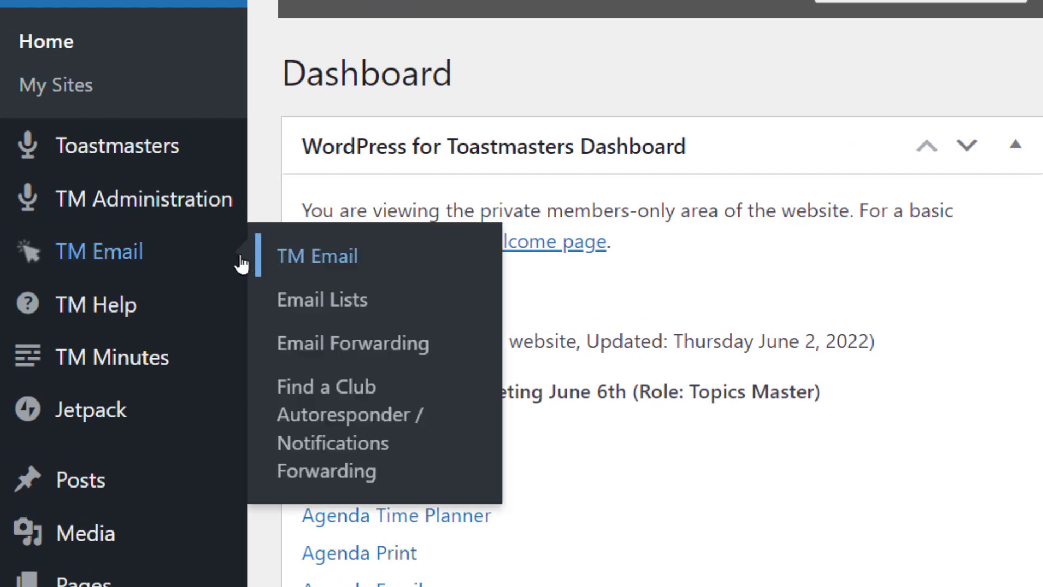
mouse_move(202, 363)
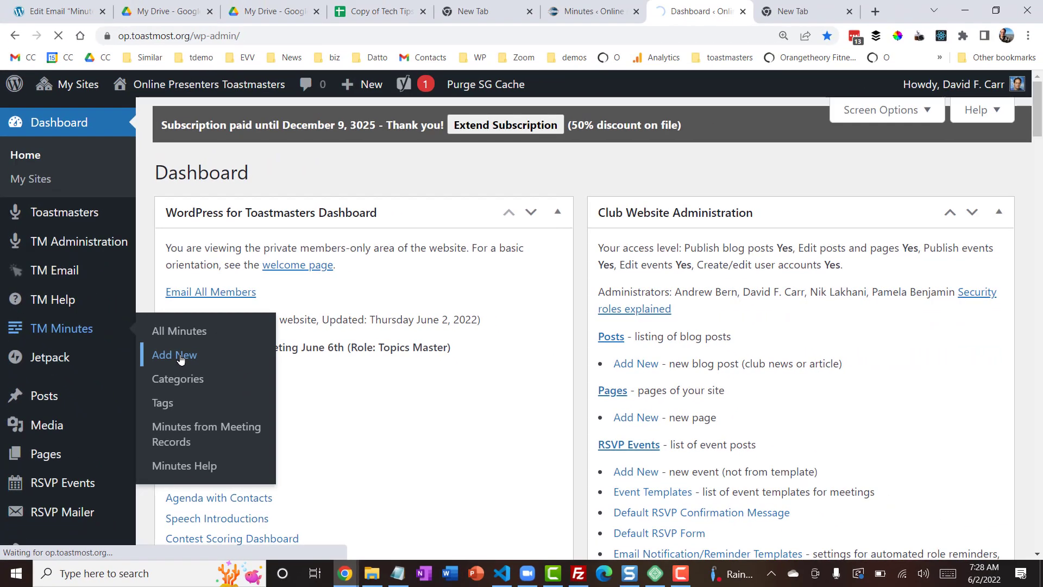
left_click(329, 413)
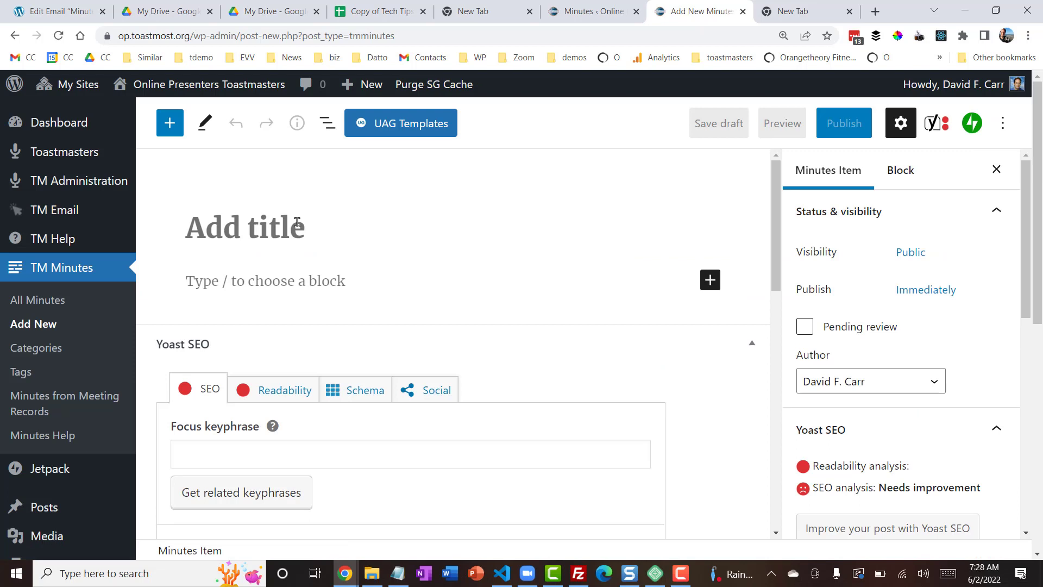
- Title the new minutes item "Board Minutes for June 1"
type("Boar")
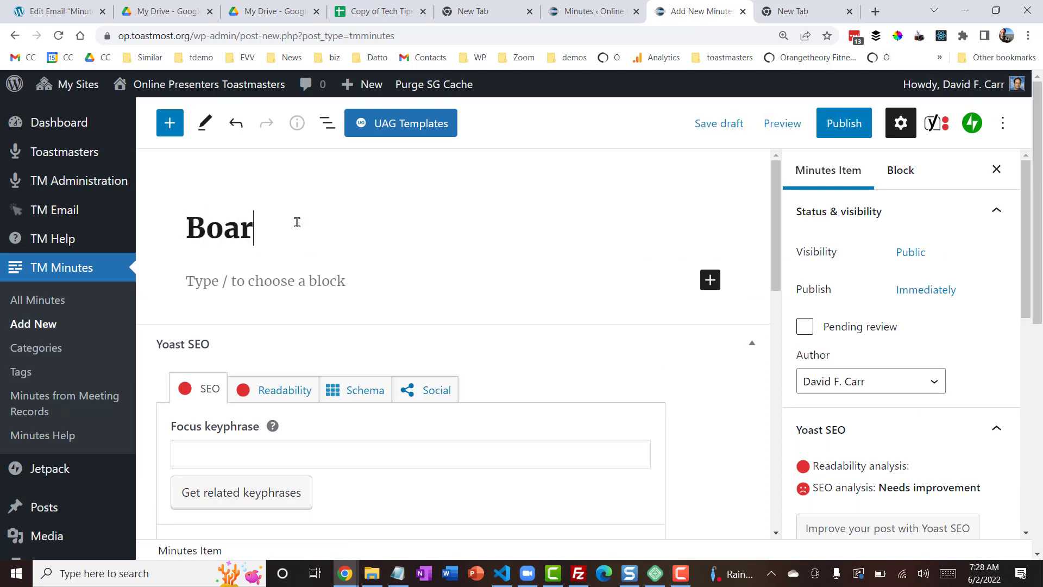
type("d Minute")
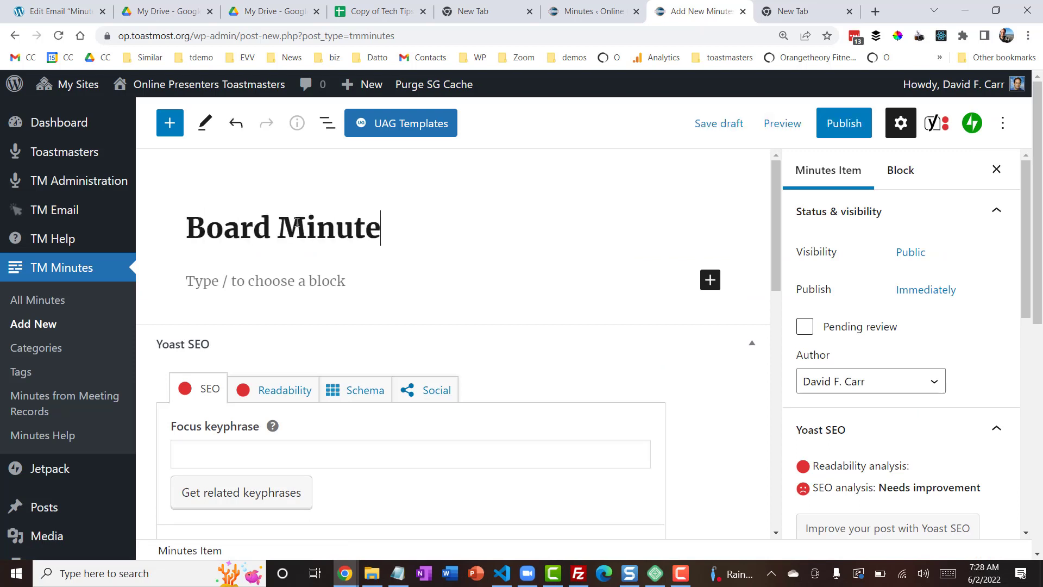
type("s for June 1")
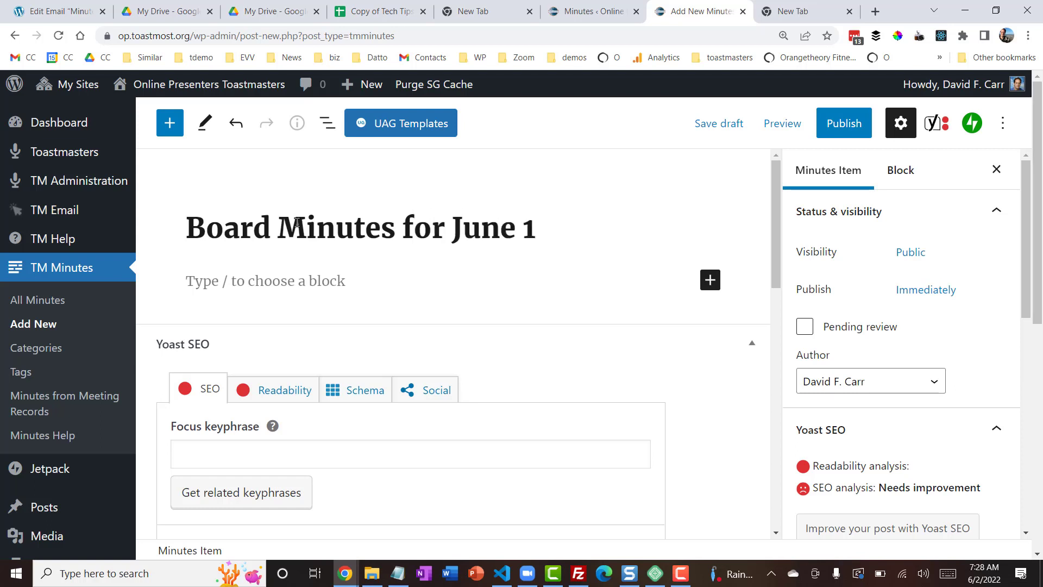
key("Return")
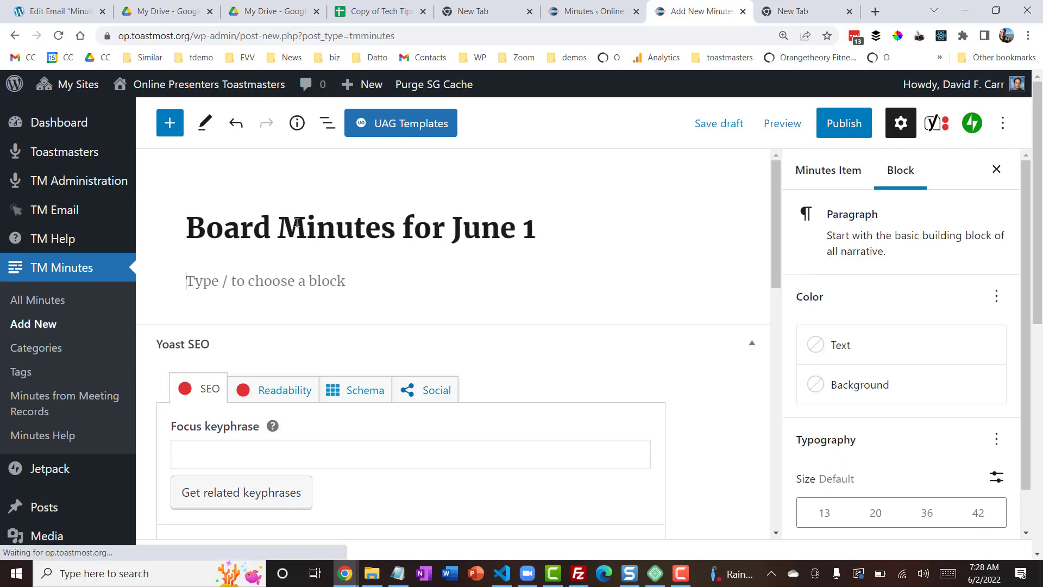
- Add two paragraphs reading "ipsum lorem" to the minutes body and publish the item
type("ipsum lorem")
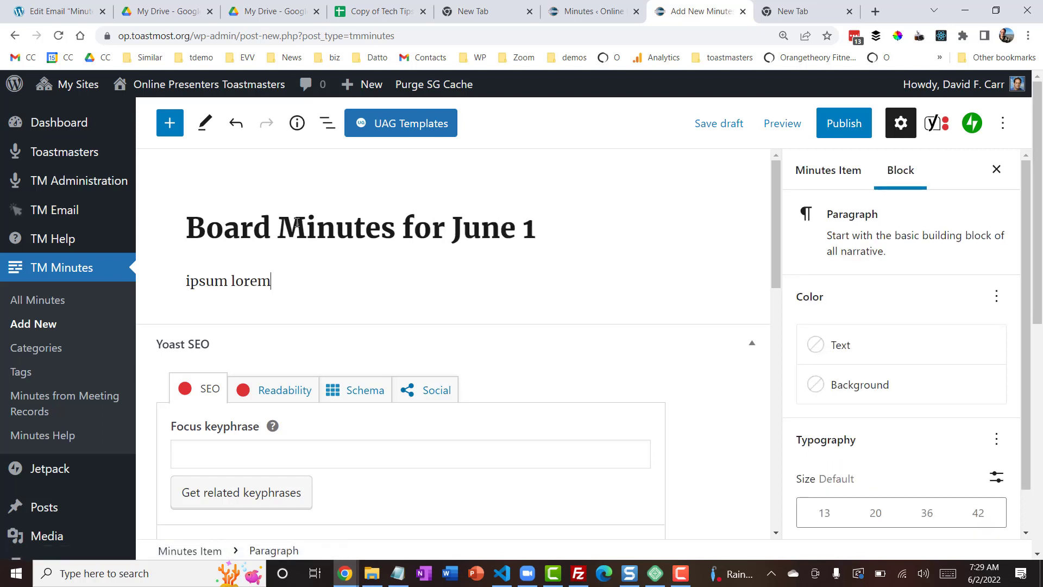
key("Return")
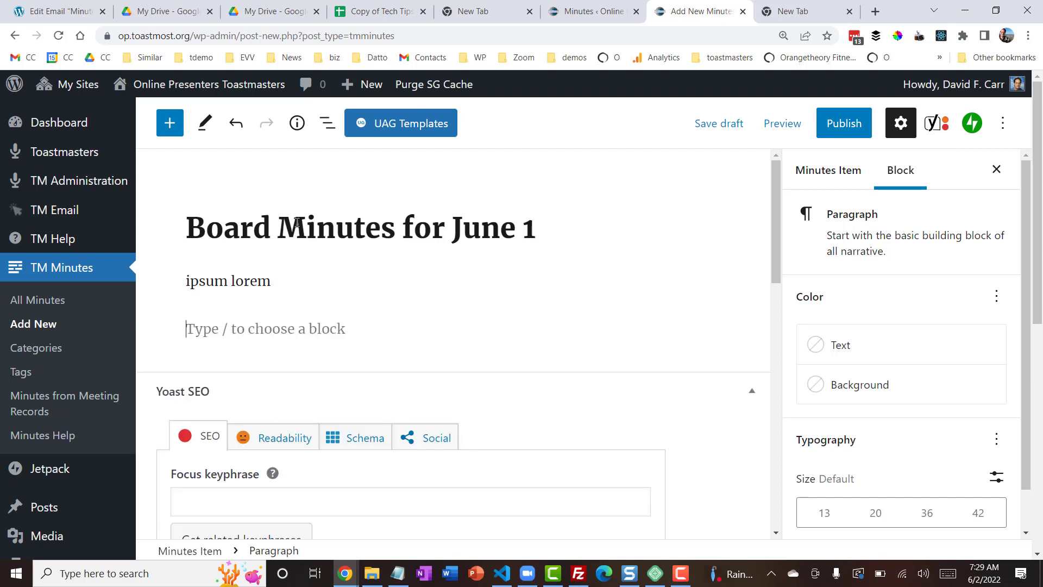
type("ipsum lorem")
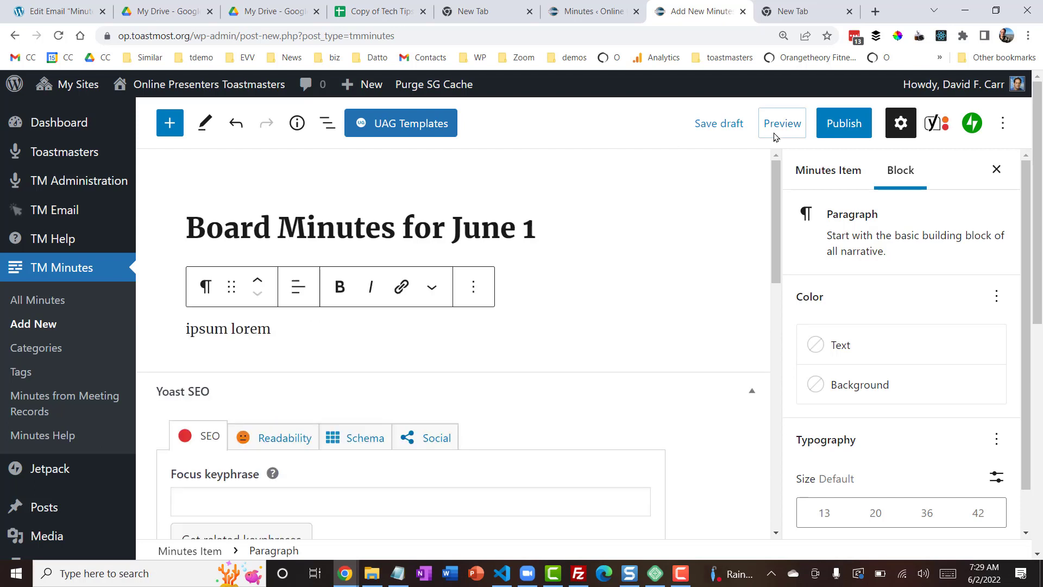
left_click(836, 124)
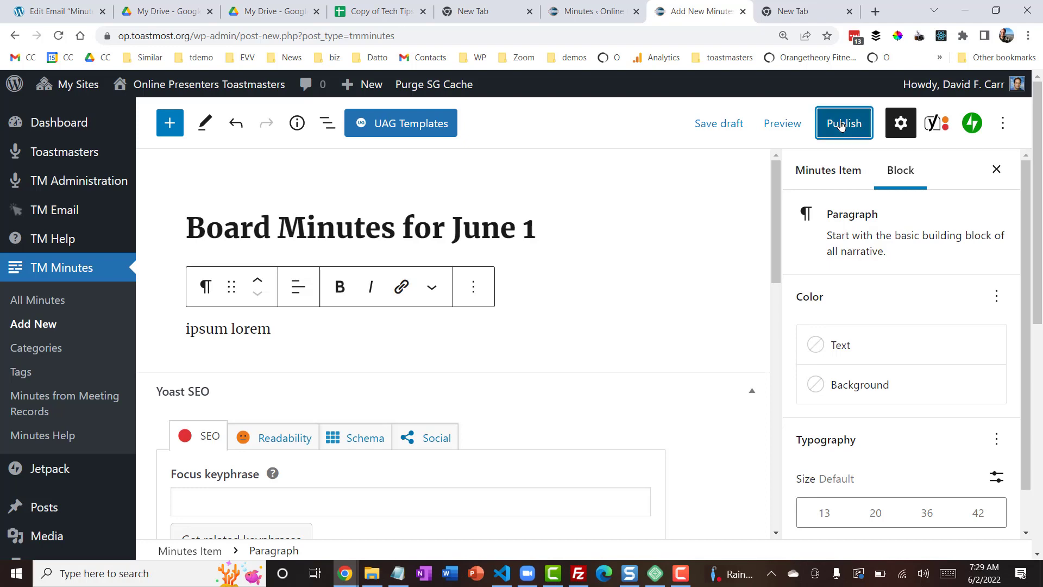
left_click(842, 125)
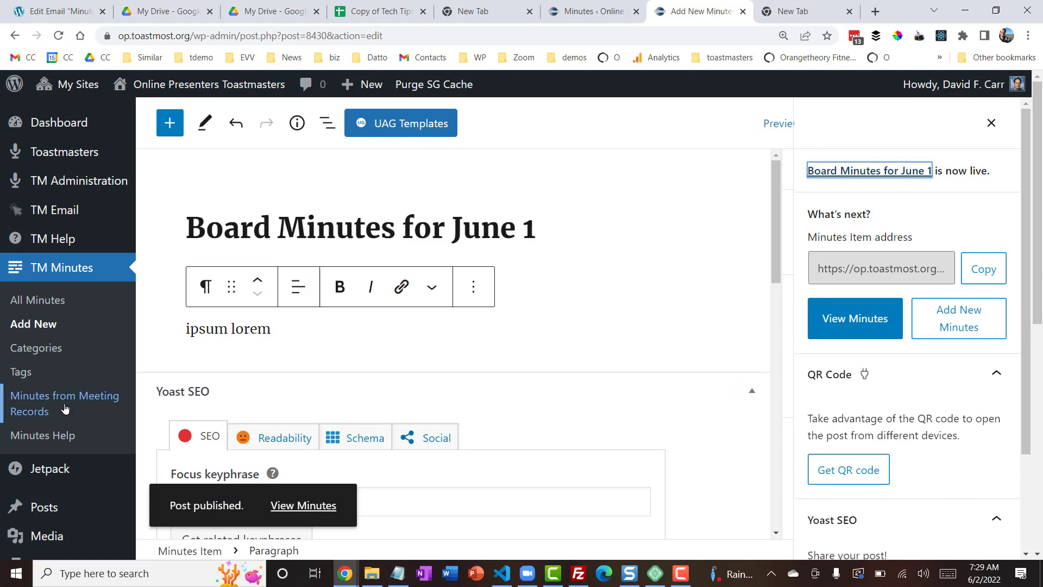
- Bring up the minutes from meeting records and open the May 30, 2022 records for editing
left_click(63, 404)
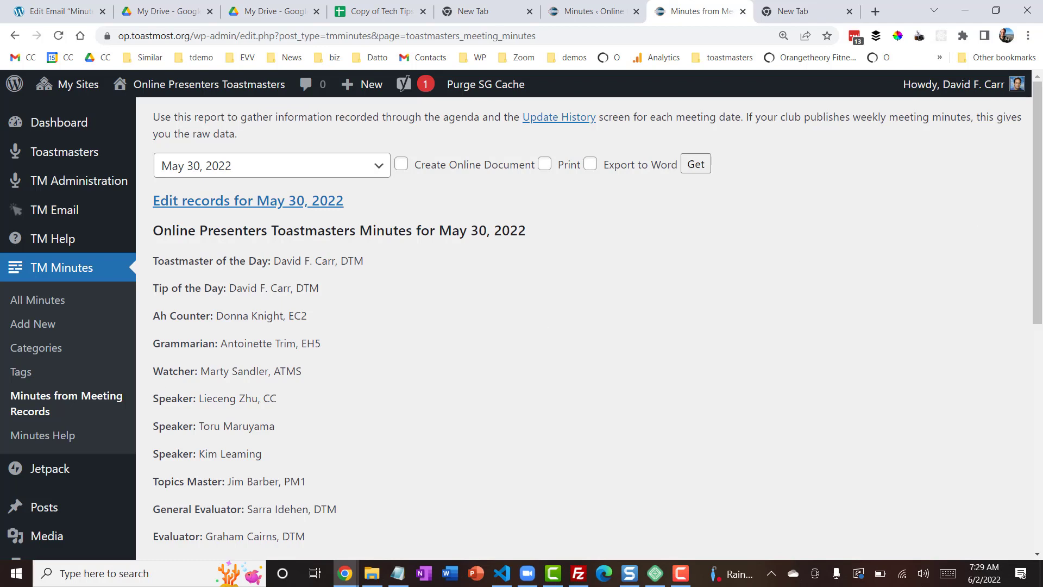
left_click_drag(1040, 154, 1025, 136)
left_click(265, 204)
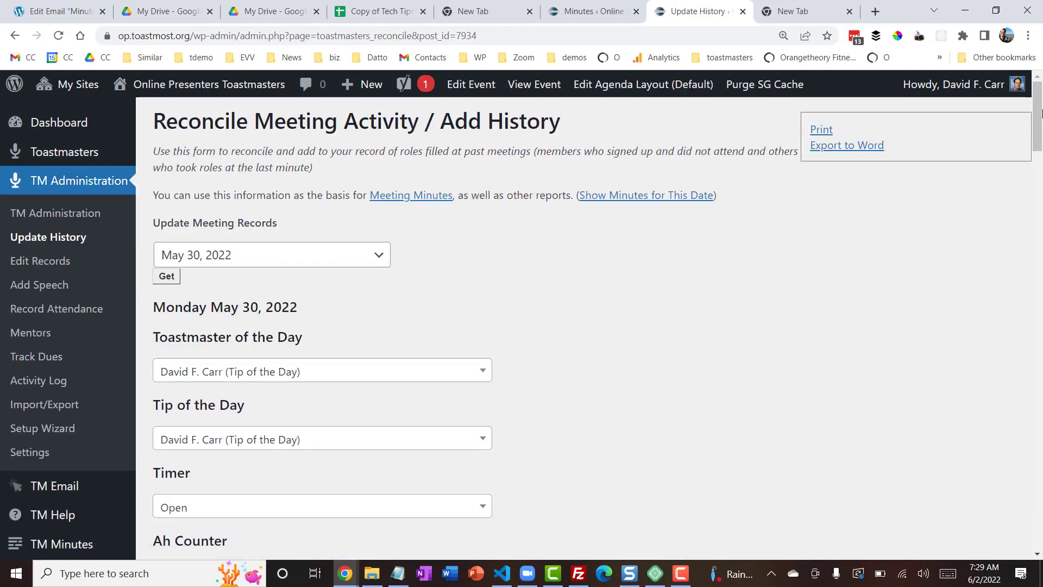
- Assign a club member without another role to the open Timer role in the May 30, 2022 meeting records
left_click_drag(1041, 113, 1032, 161)
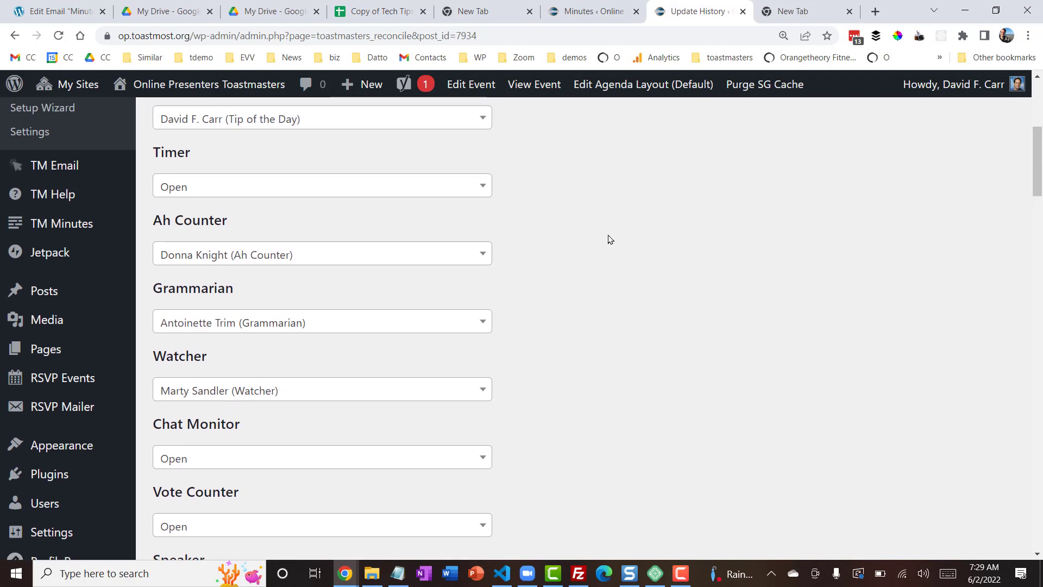
left_click(334, 194)
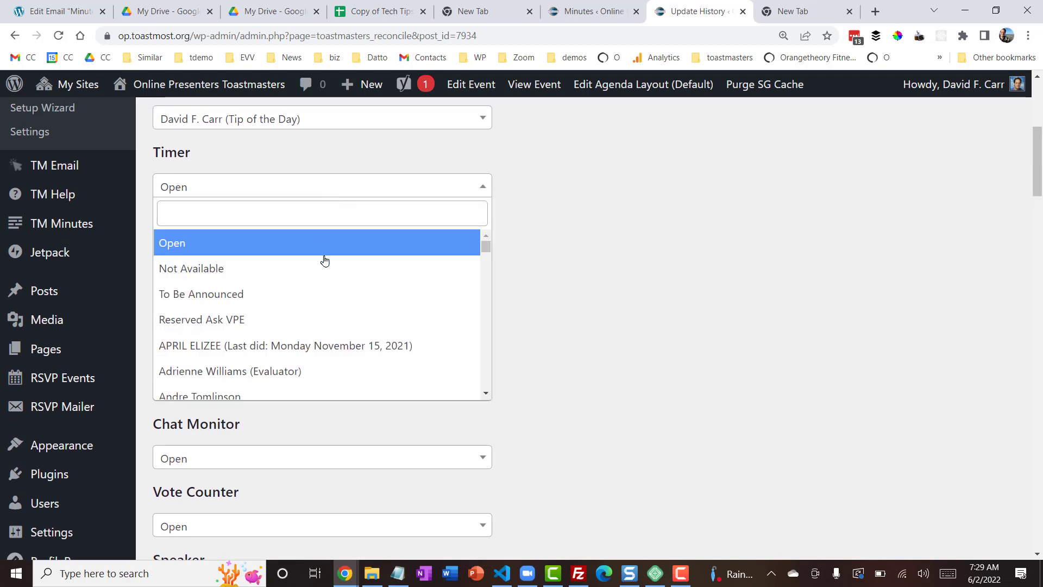
left_click(360, 375)
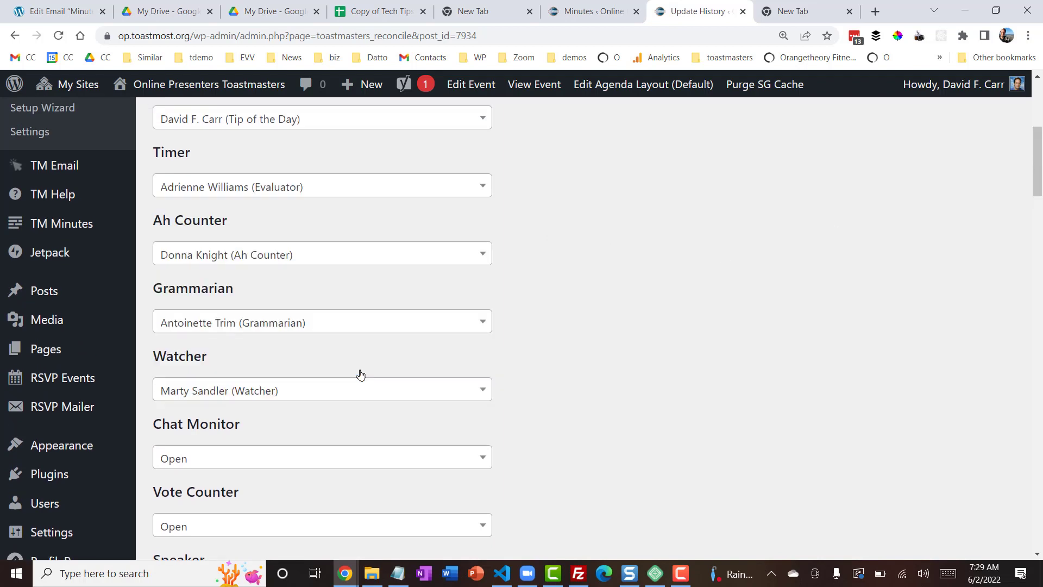
left_click(375, 189)
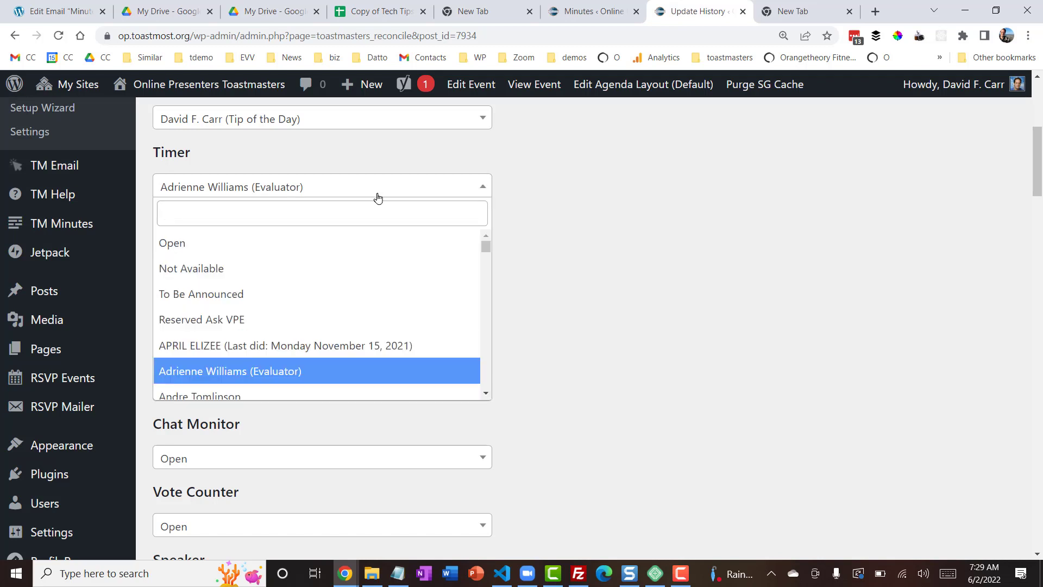
key("Down")
key("Down")
key("Up")
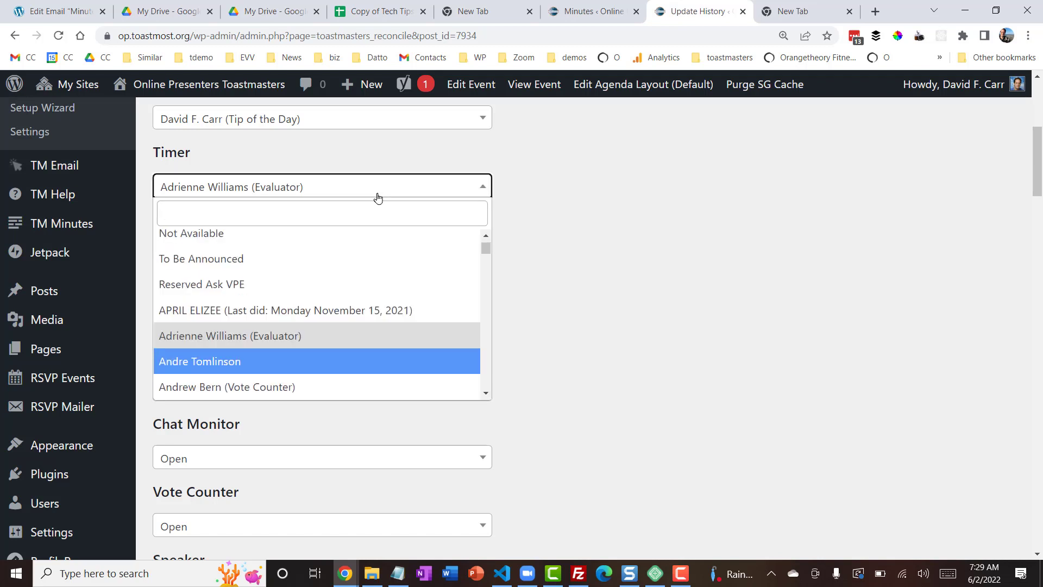
key("Return")
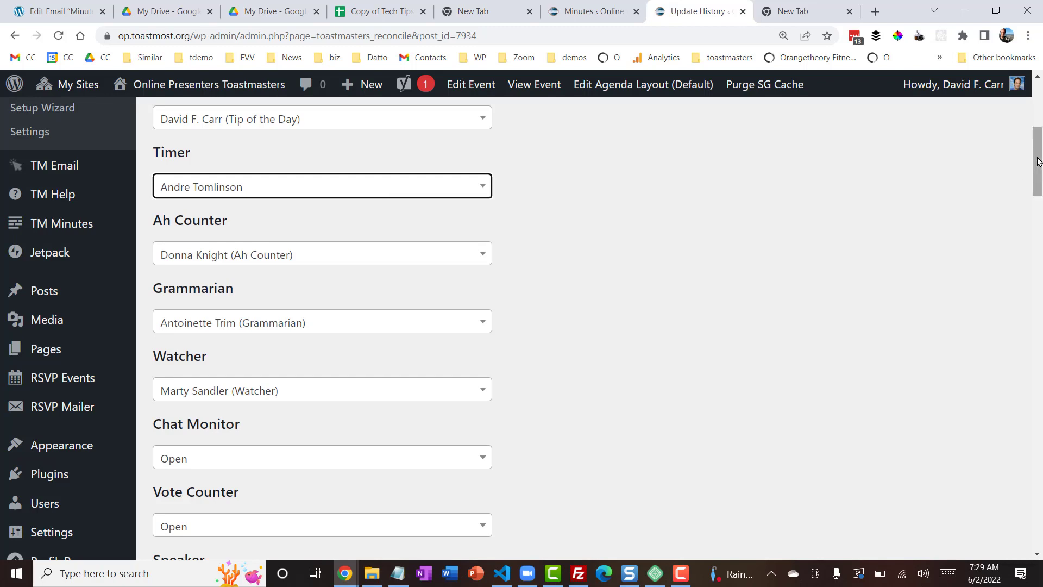
- Mark three additional members as attending under Others attending
left_click_drag(1036, 163, 1040, 496)
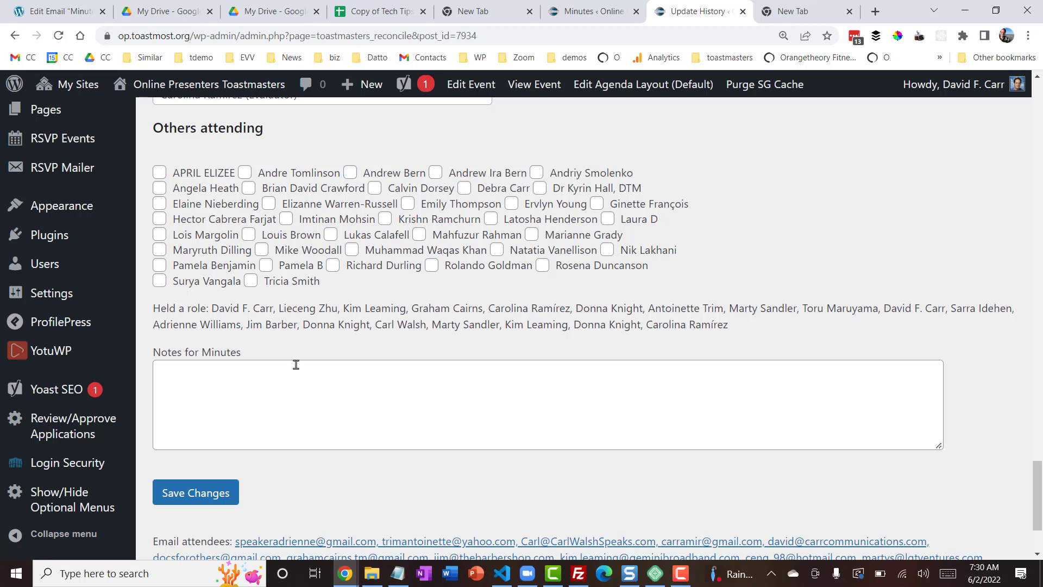
left_click(333, 265)
left_click(160, 189)
left_click(159, 205)
- Enter "Board members were elected." as the notes for the minutes and save the meeting record changes
left_click(235, 390)
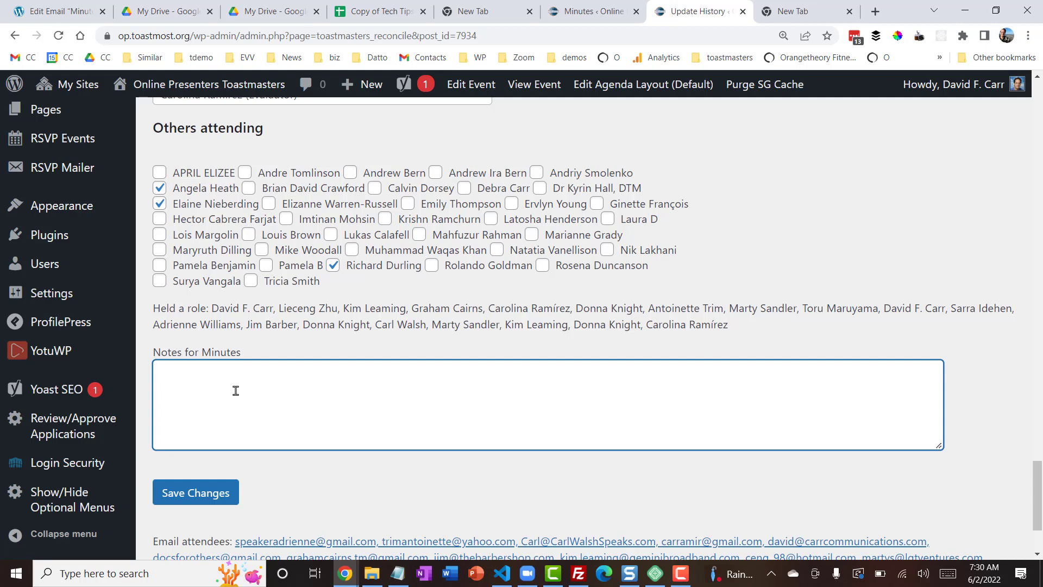
type("Board members were electd")
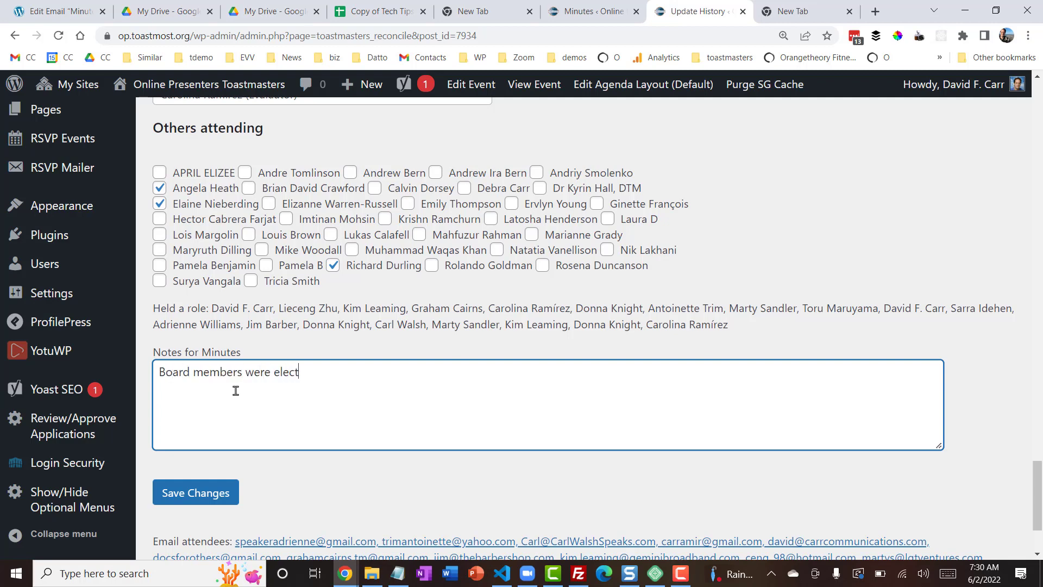
type("d.")
left_click(206, 499)
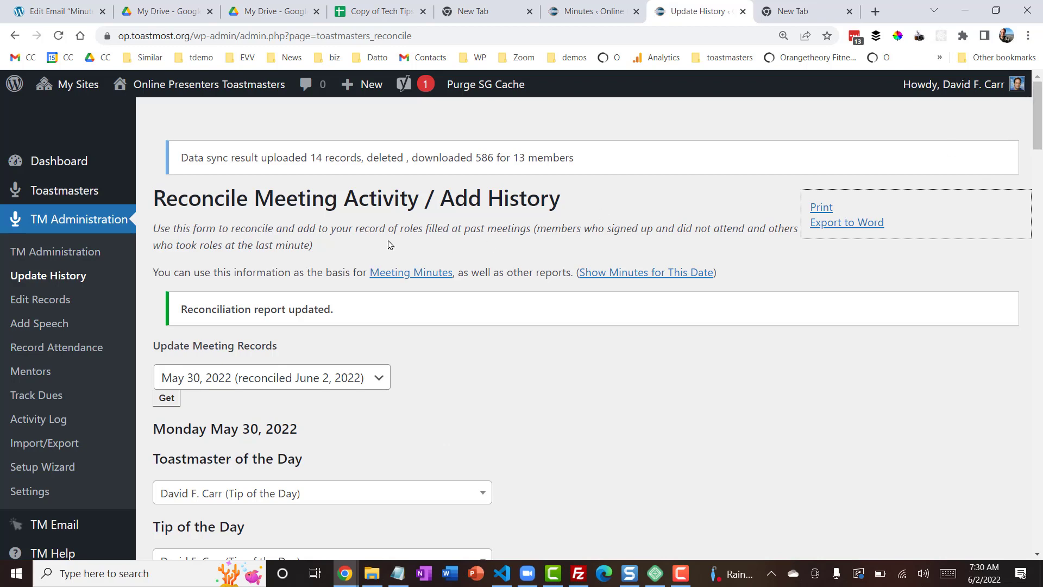
- Create an online document from the May 30, 2022 meeting minutes report and open the resulting draft for editing
left_click(419, 277)
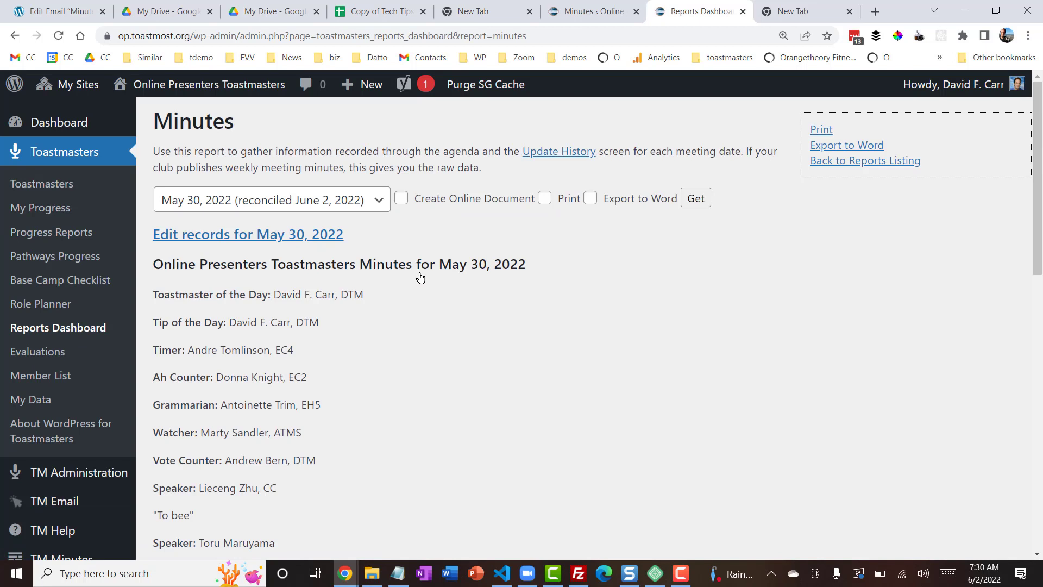
left_click(402, 200)
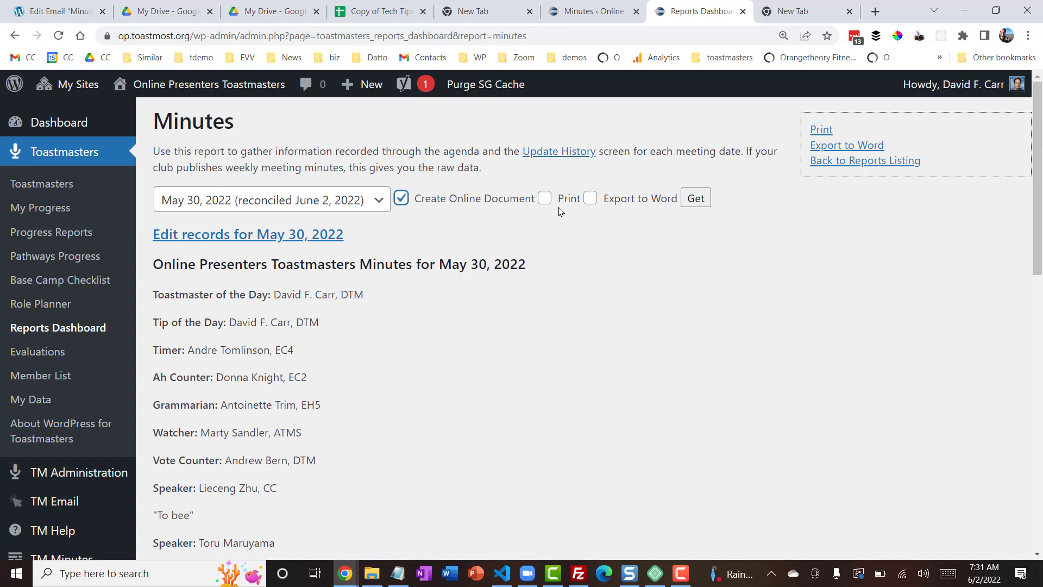
left_click(696, 202)
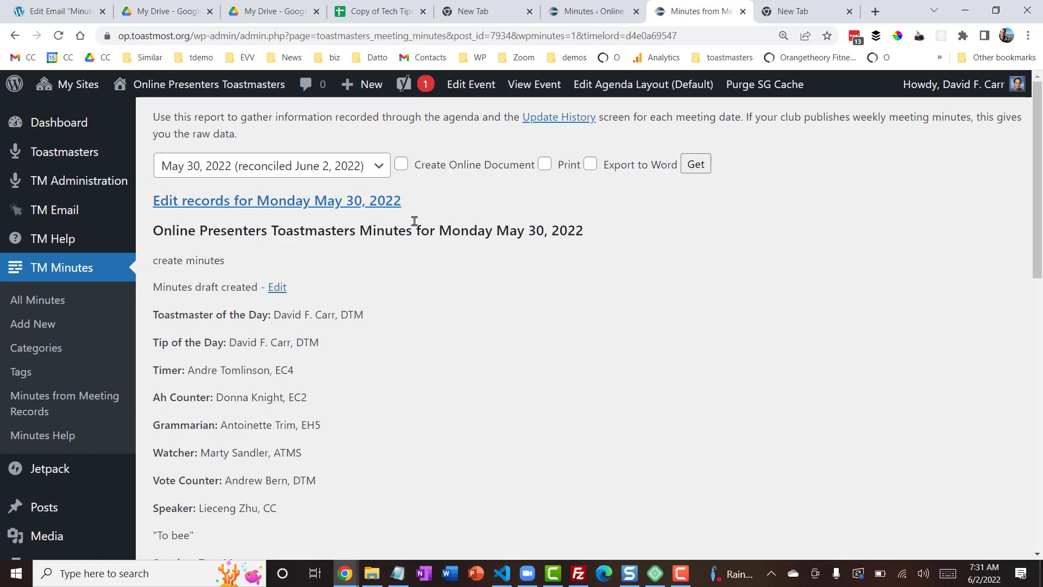
left_click(61, 302)
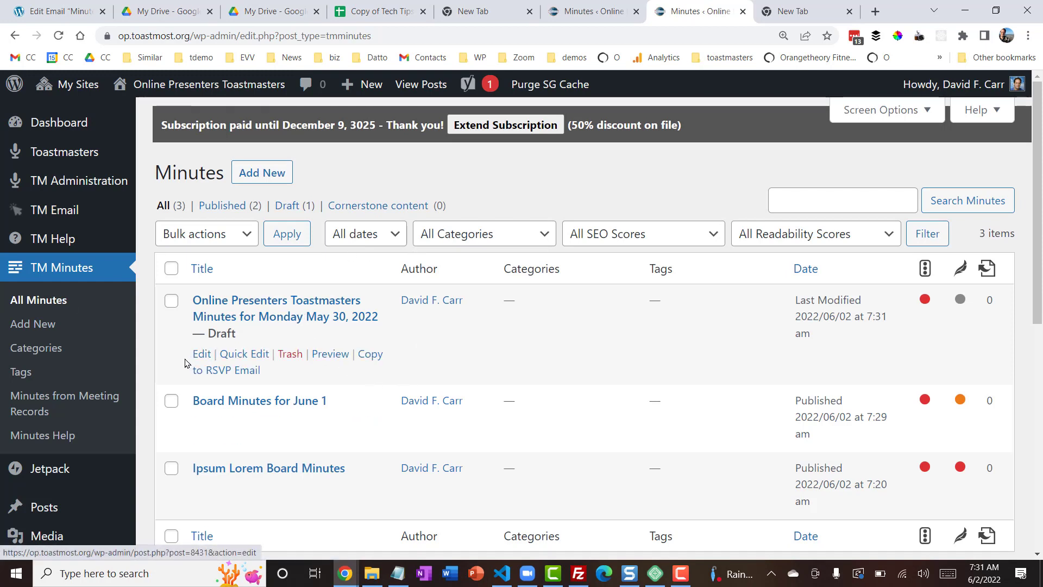
left_click(201, 355)
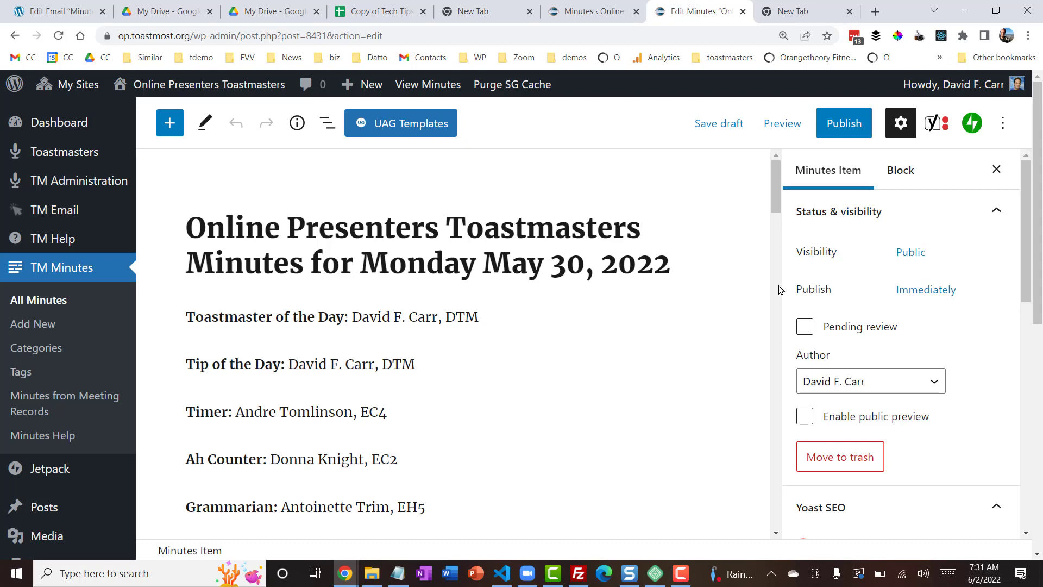
- Publish the May 30, 2022 minutes and view the published minutes page
left_click_drag(776, 187, 771, 155)
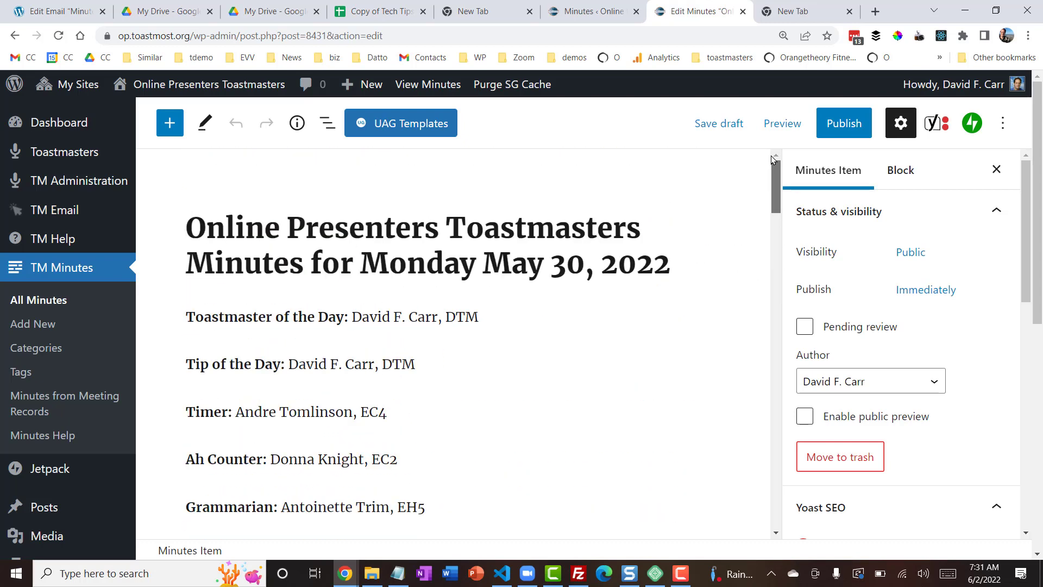
left_click(845, 125)
left_click(845, 124)
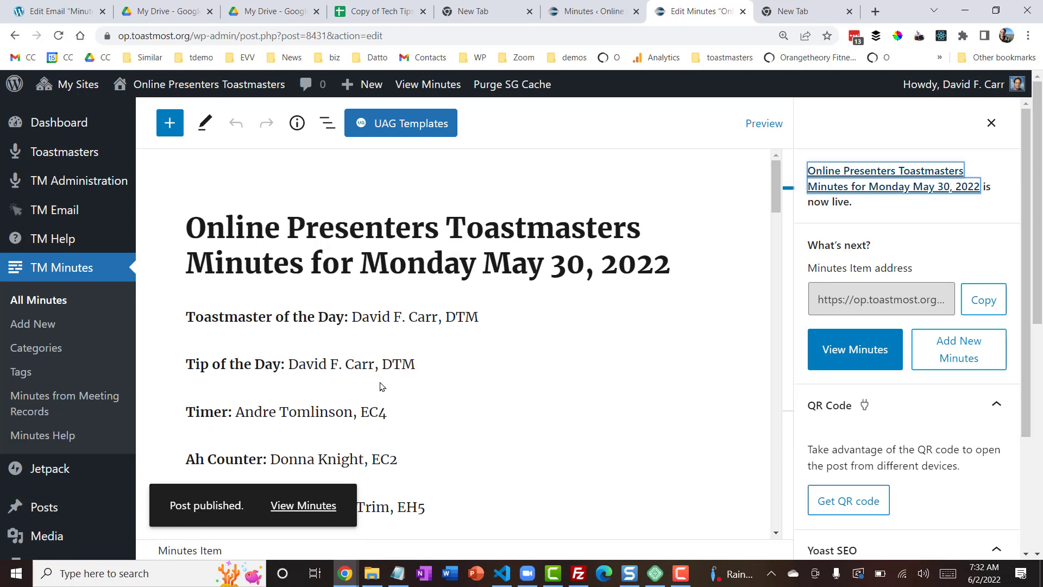
left_click(300, 508)
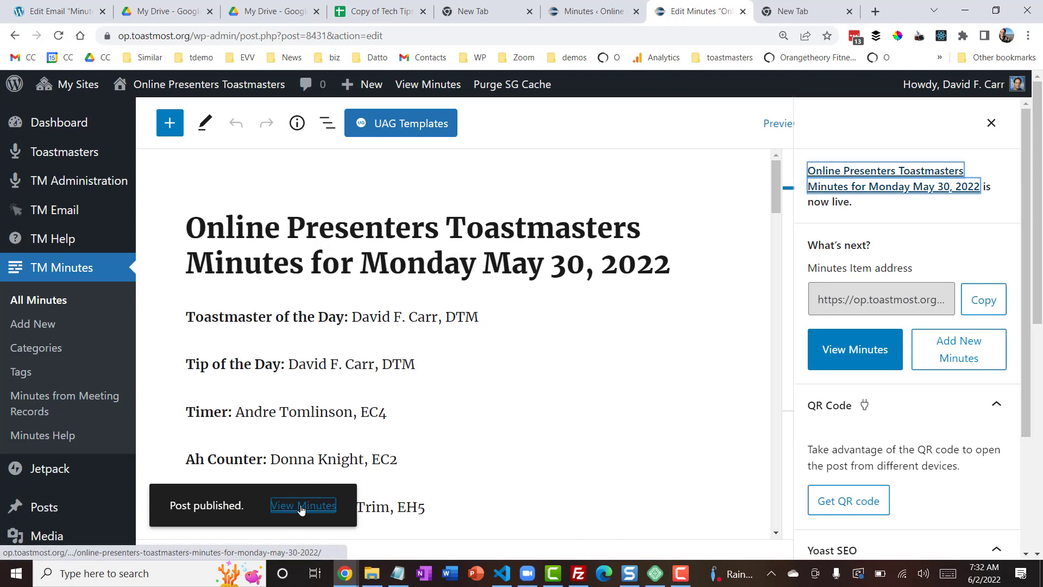
left_click(302, 507)
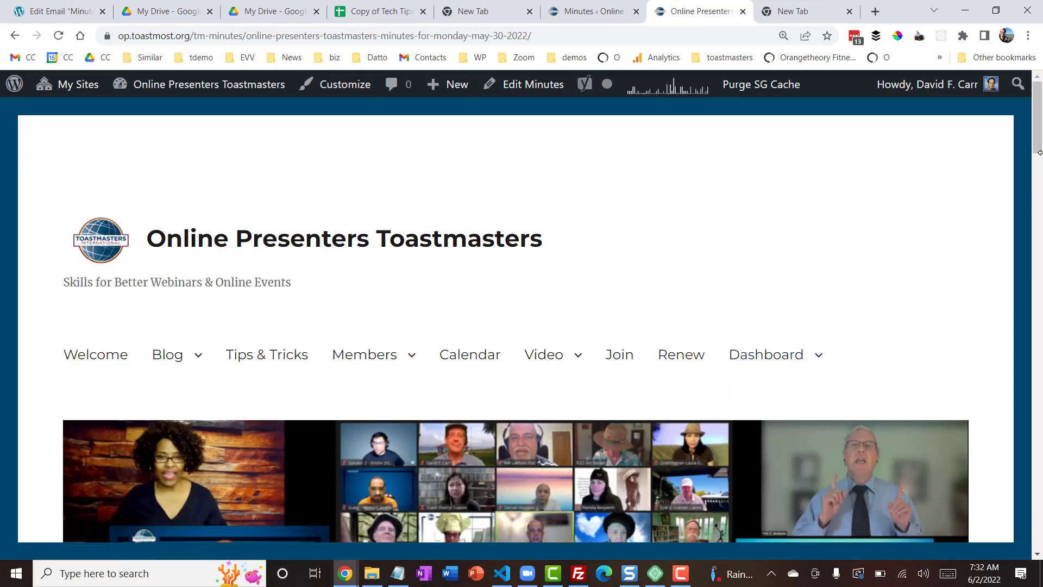
left_click_drag(1041, 122, 1042, 220)
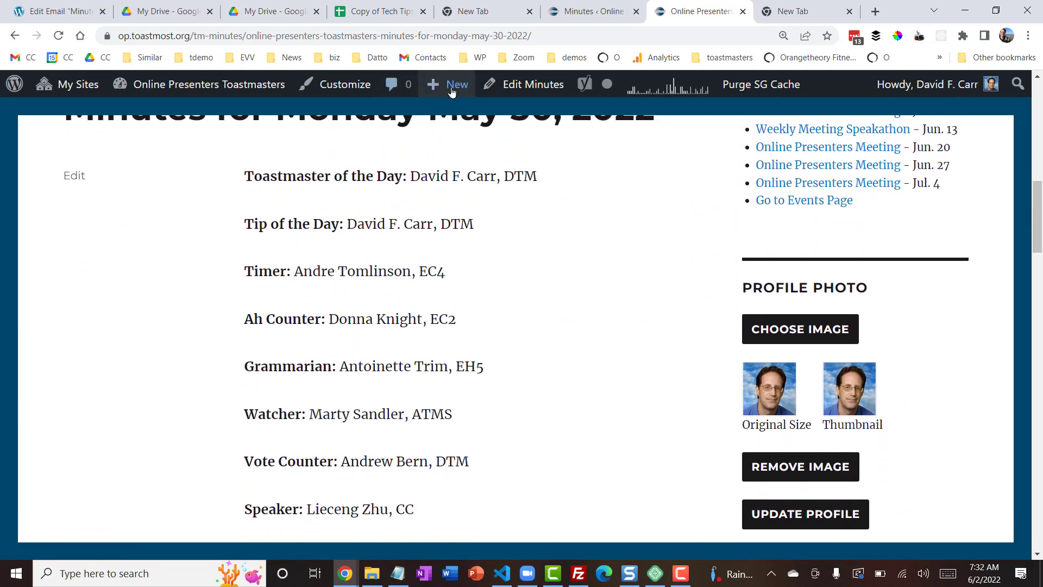
- Copy the full published minutes into a new RSVP Email
mouse_move(457, 85)
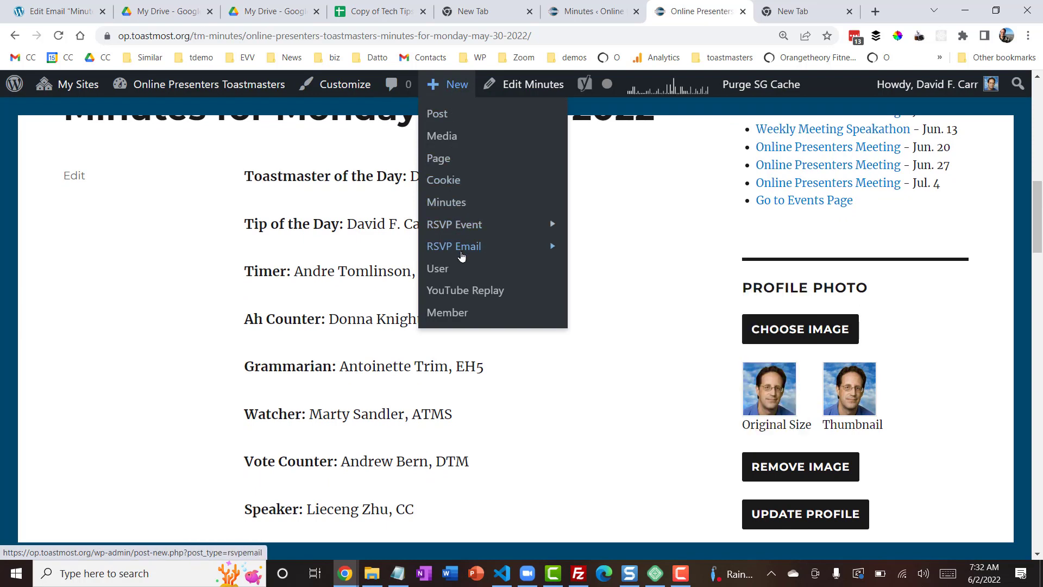
mouse_move(462, 251)
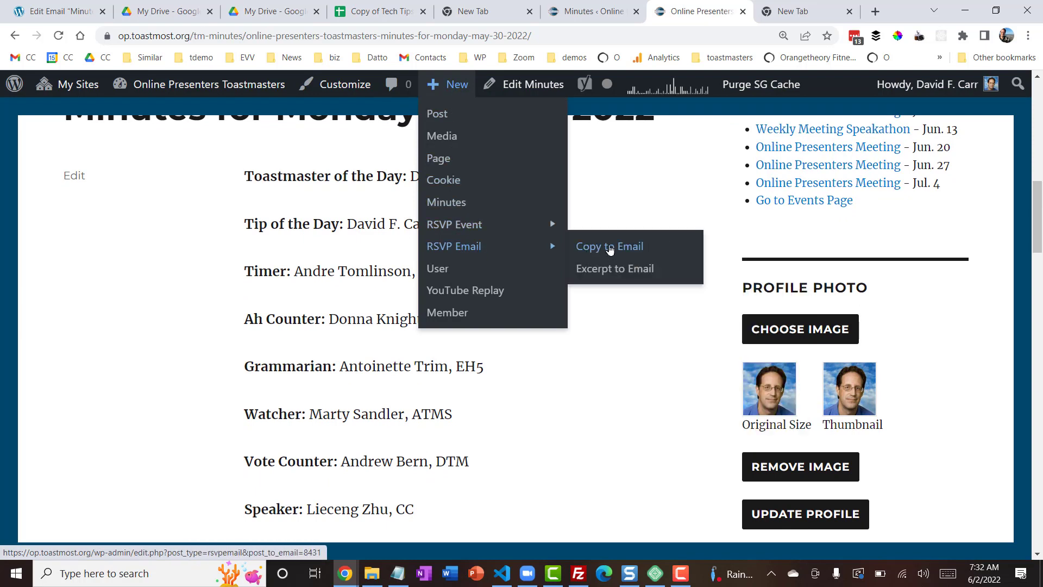
left_click(621, 249)
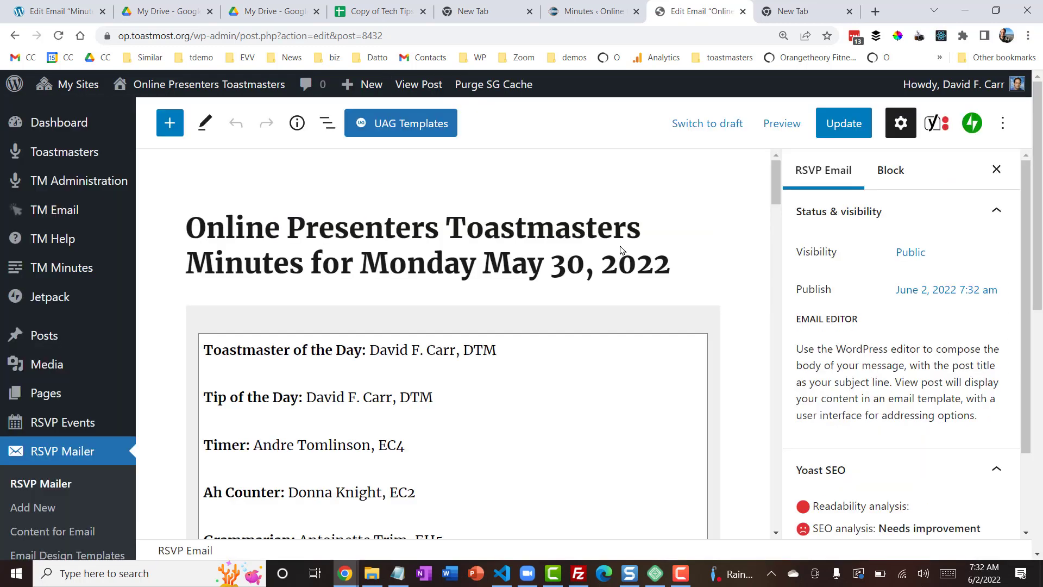
- Update the RSVP email containing the minutes and view it with its sending controls
left_click(788, 178)
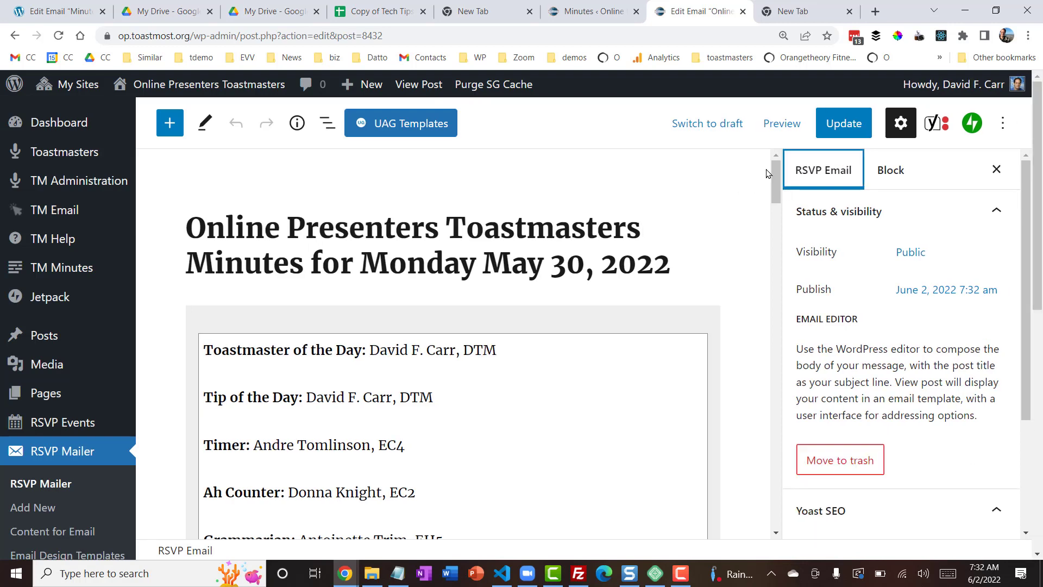
mouse_move(774, 175)
left_mouse_down()
mouse_move(773, 190)
mouse_move(772, 168)
left_mouse_up()
left_click(844, 124)
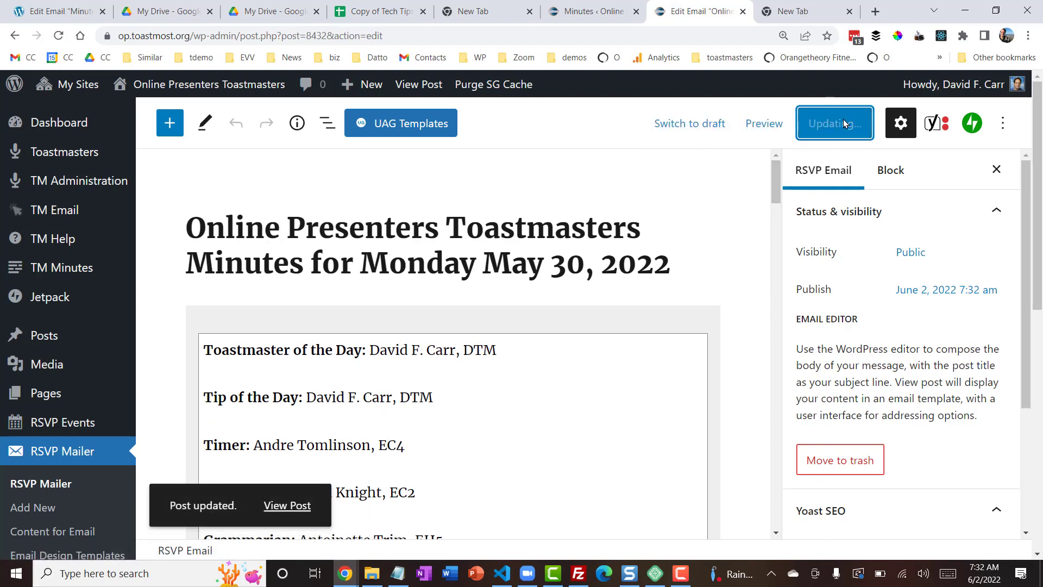
left_click(292, 505)
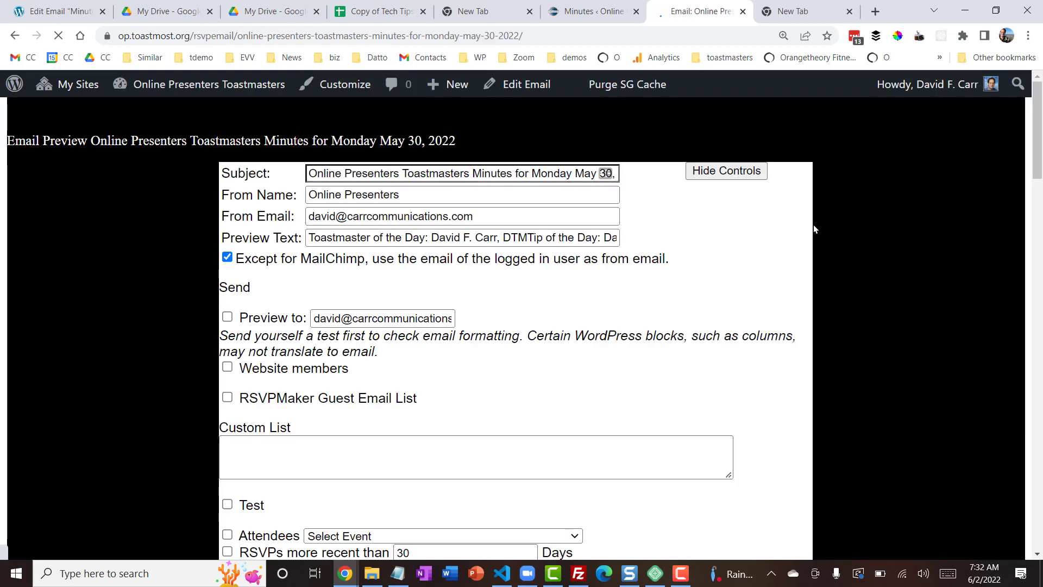
- Send the minutes email immediately as a preview to your own address only, leaving Website members unselected
left_click_drag(1035, 121, 1024, 158)
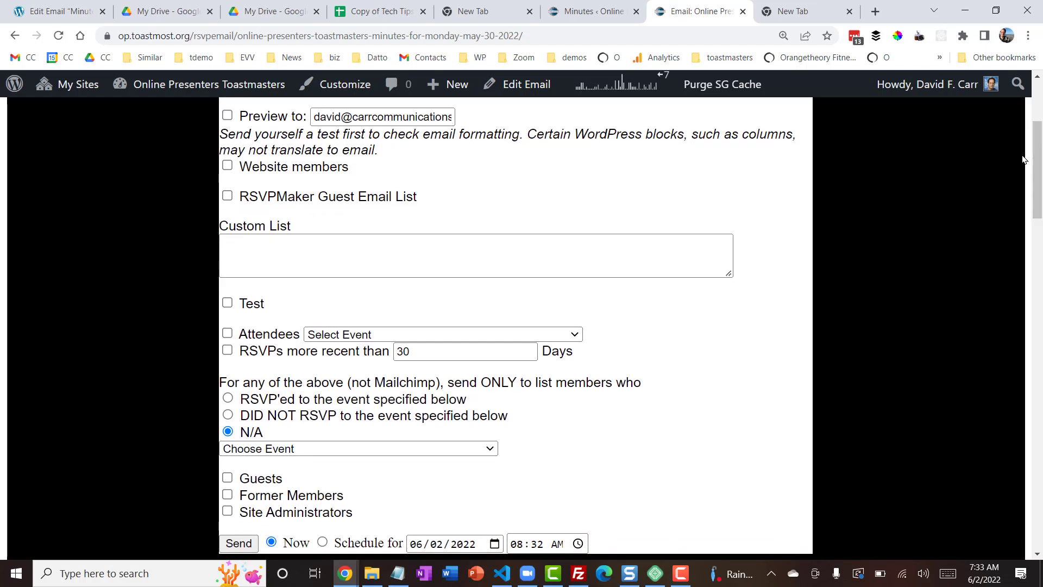
left_click(227, 167)
left_click(227, 165)
left_click(227, 116)
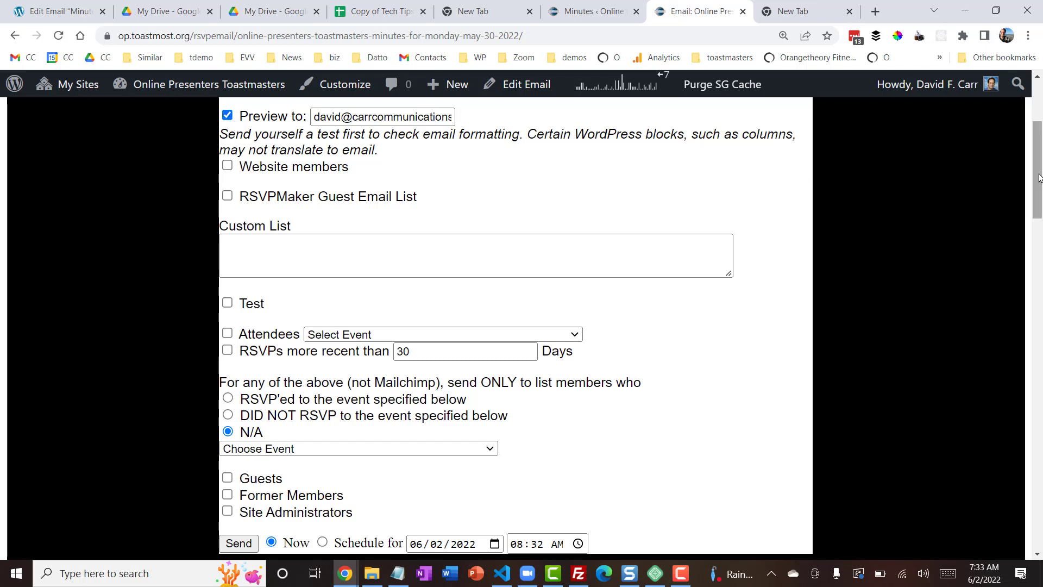
scroll(1037, 171, "down", 3)
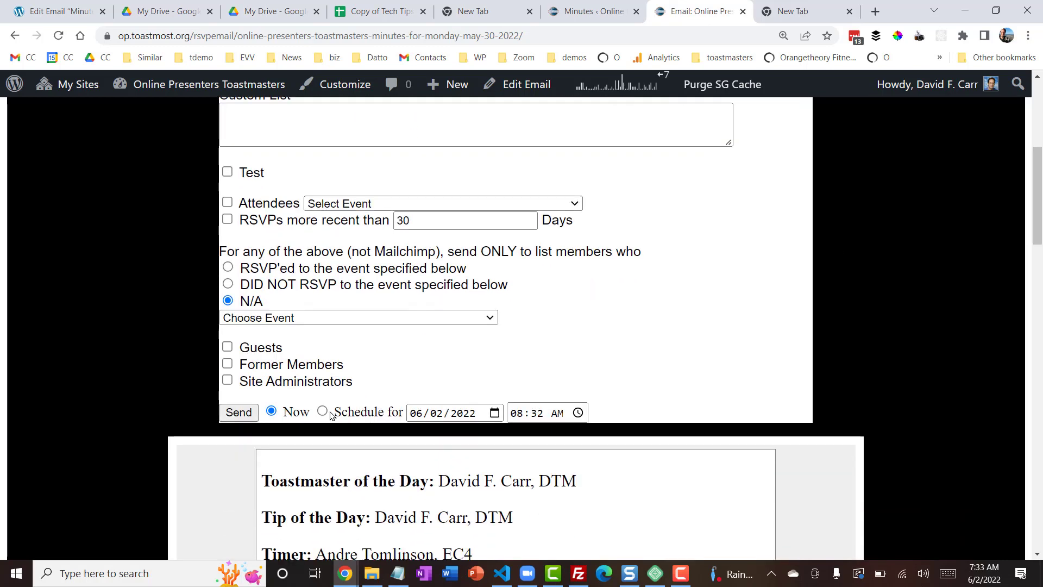
left_click(242, 415)
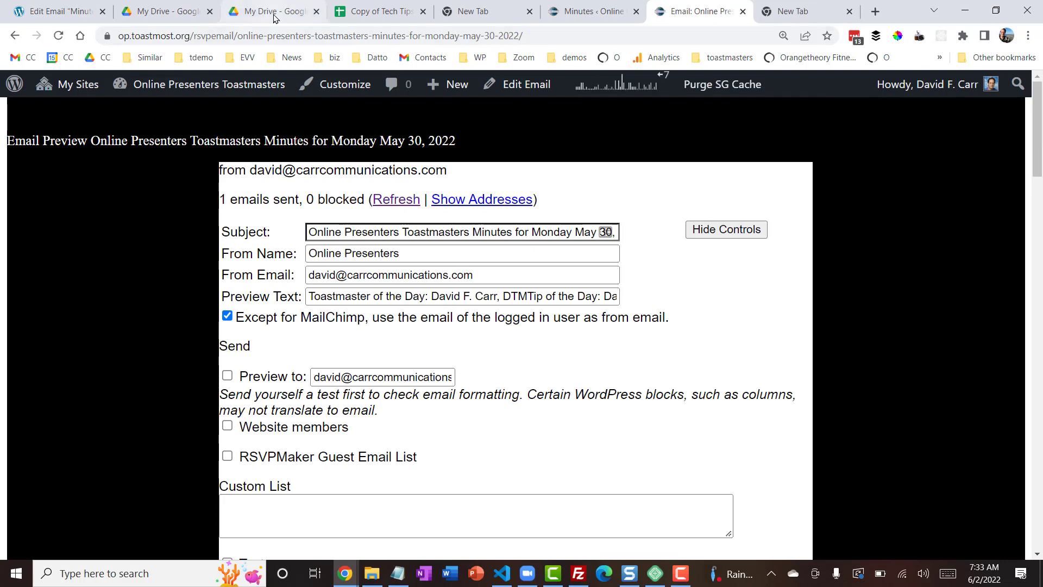
- Switch to Gmail in another browser tab and open the received May 30, 2022 minutes email to check its formatting
left_click(804, 9)
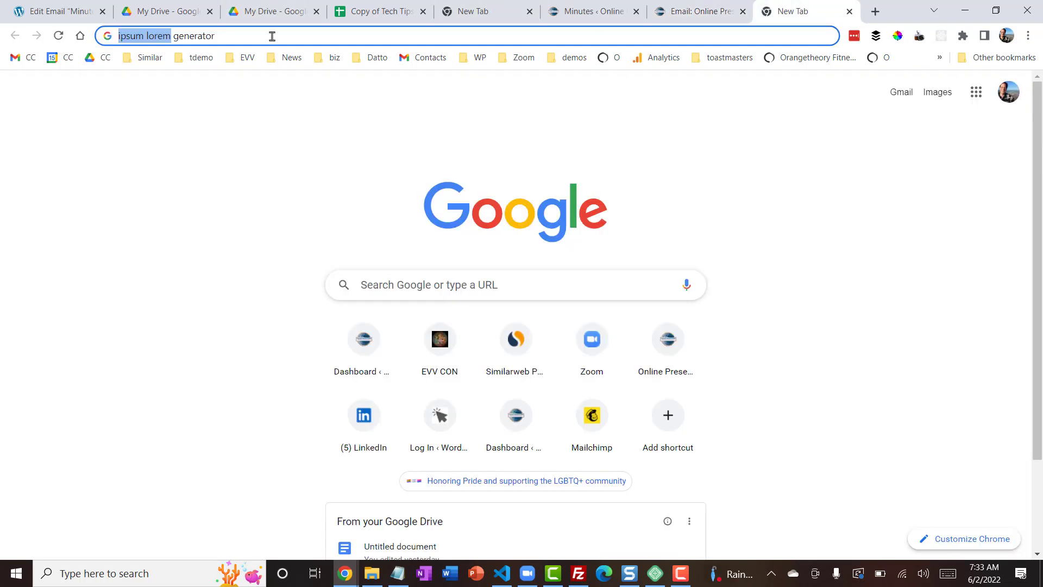
left_click(27, 58)
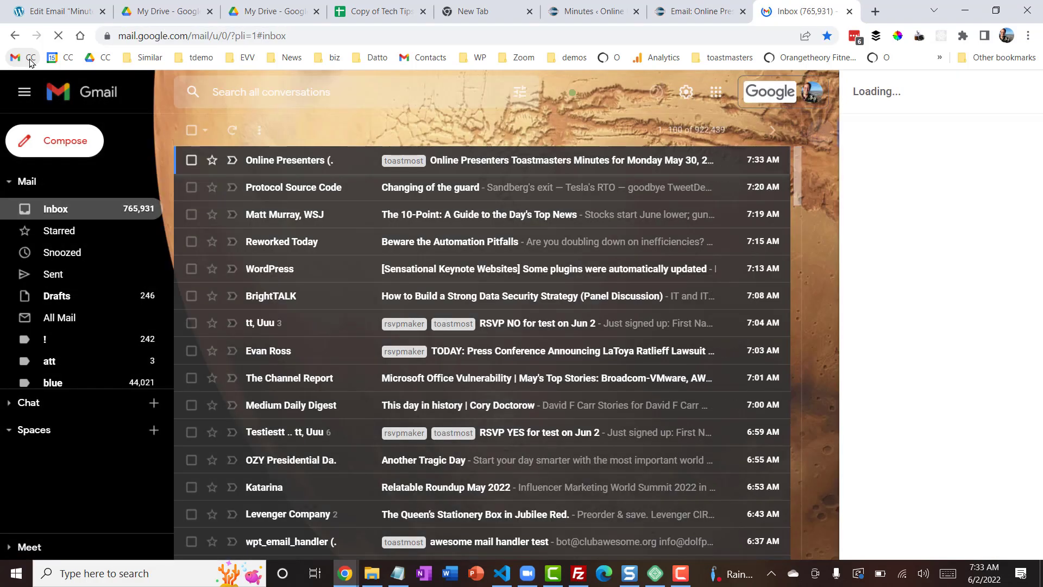
left_click(474, 160)
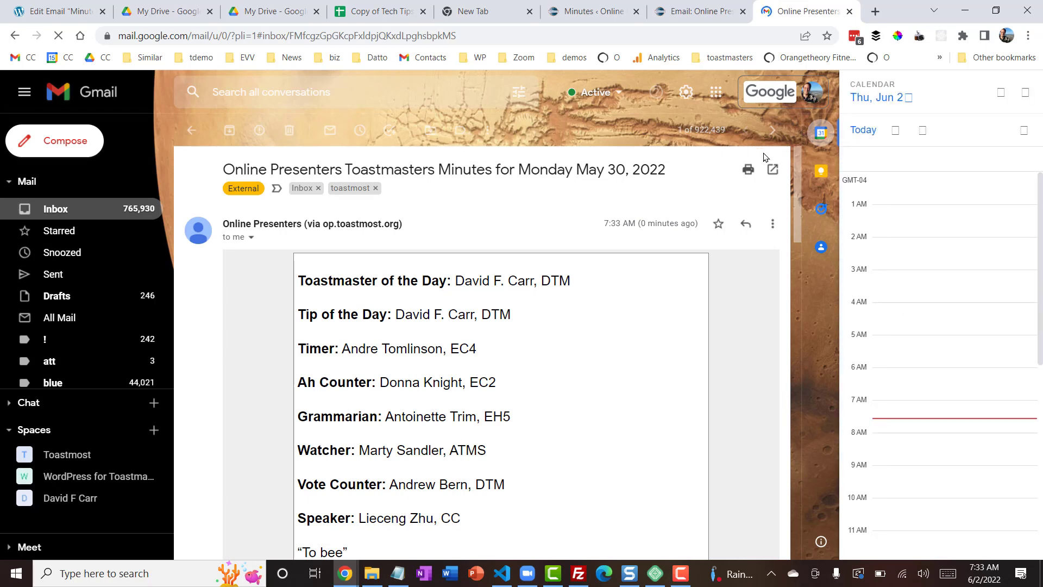
mouse_move(798, 168)
left_mouse_down()
mouse_move(791, 230)
mouse_move(807, 480)
mouse_move(801, 162)
left_mouse_up()
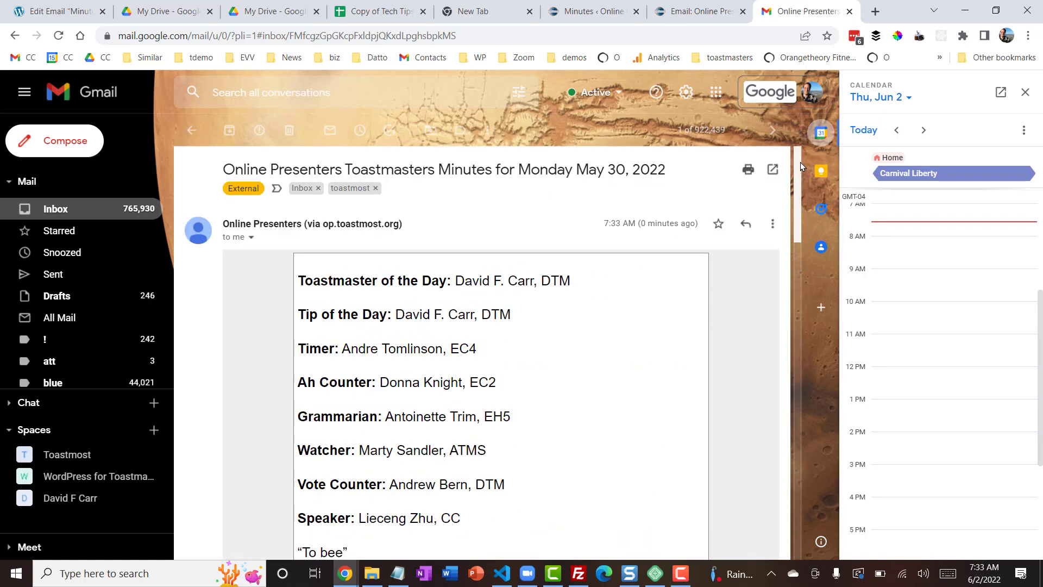